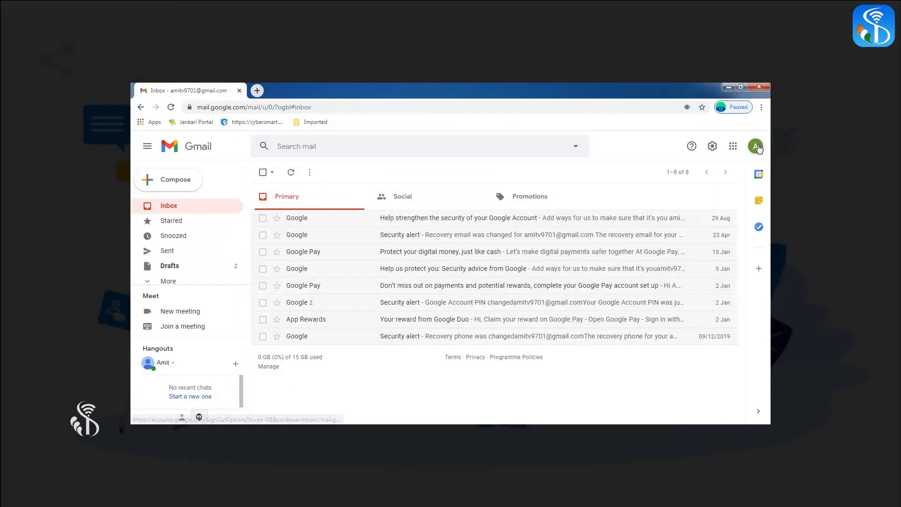
{"action": "left_click", "coordinate": [756, 147]}
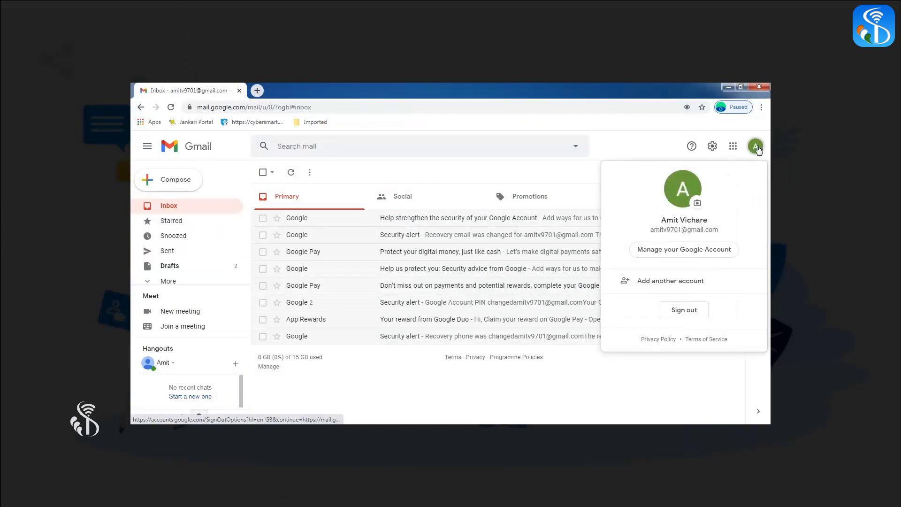
{"action": "left_click", "coordinate": [681, 311]}
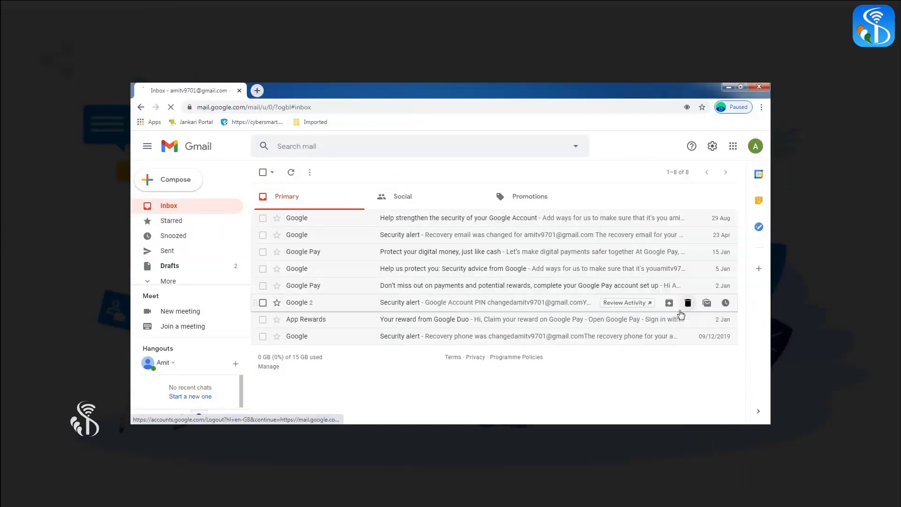